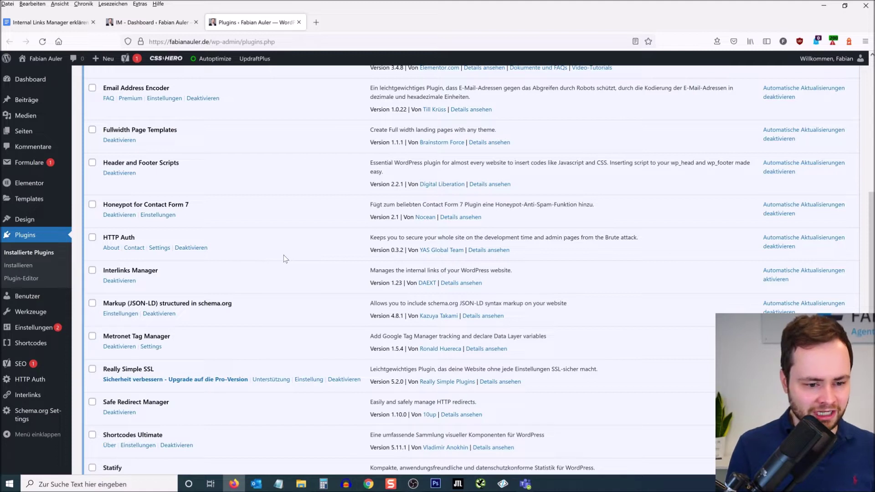
Generate the internal link statistics on the Interlinks Manager Dashboard and the link flow data on the Juice page
click(157, 25)
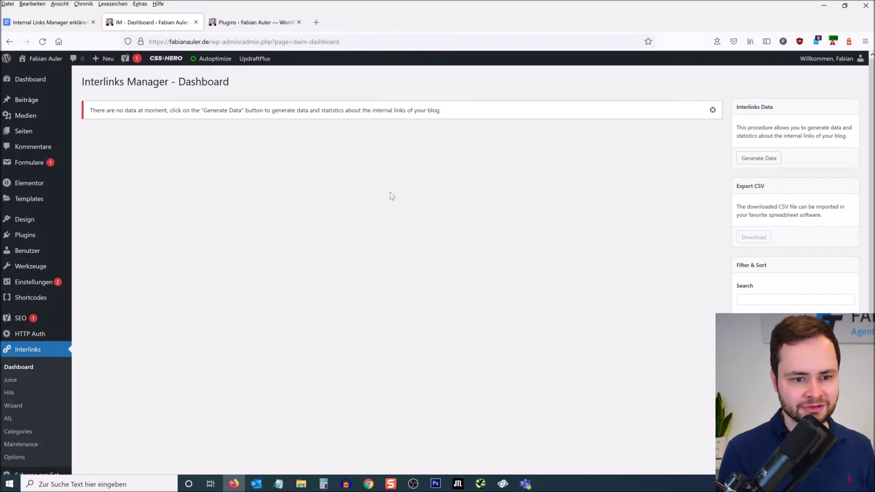
click(743, 158)
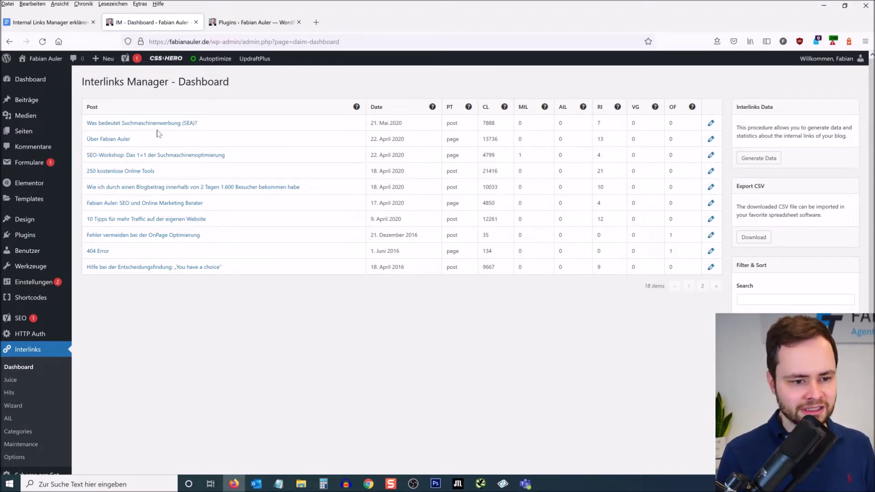
mouse_move(546, 109)
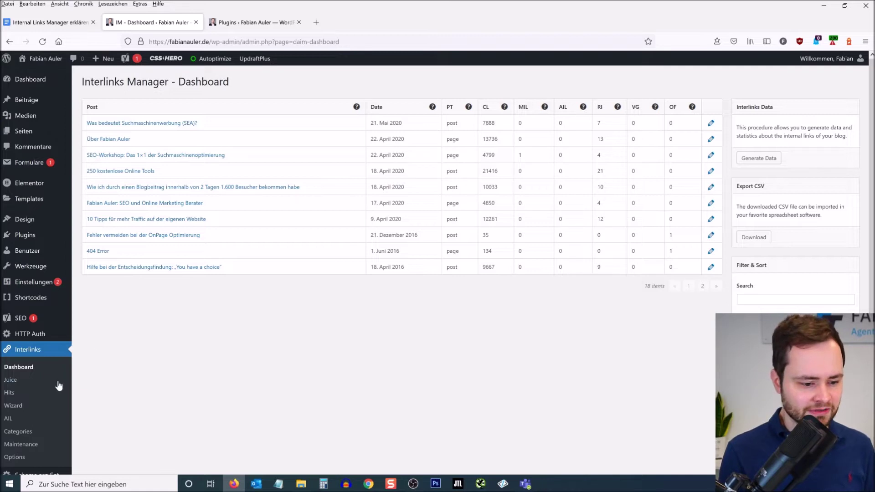
click(11, 380)
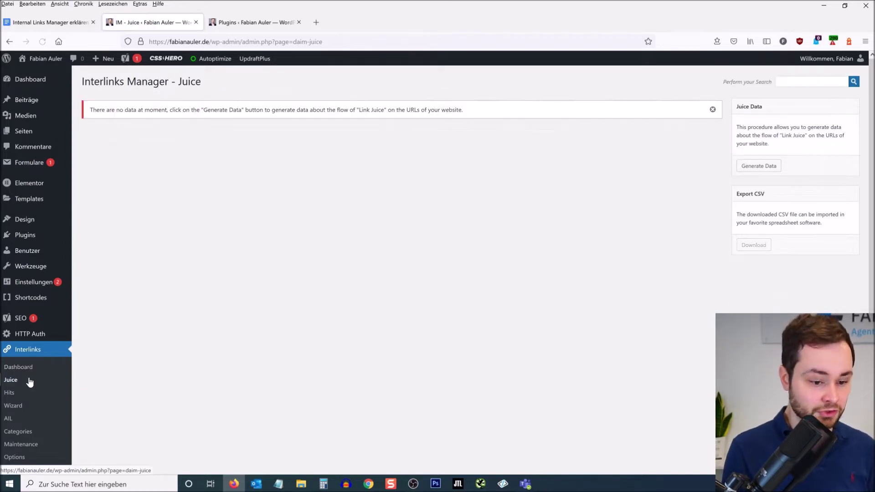
click(759, 166)
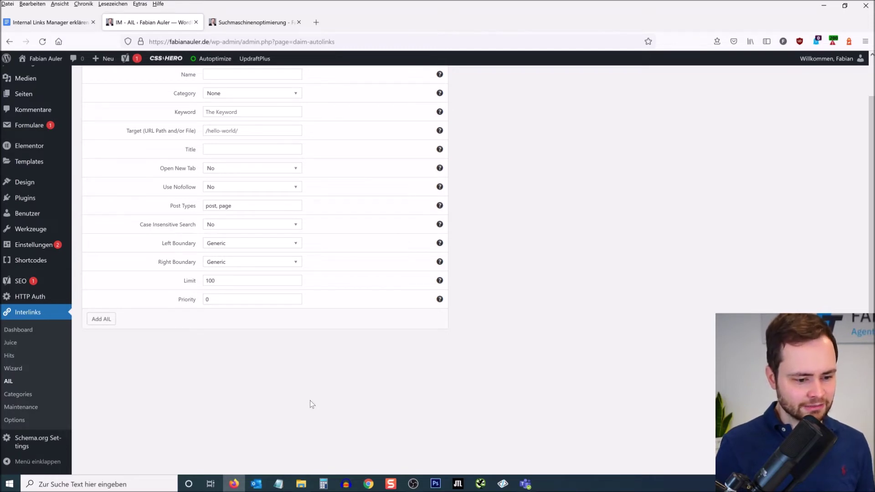
Start a new AIL in Interlinks Manager with the name SEO and the keyword SEO
click(20, 370)
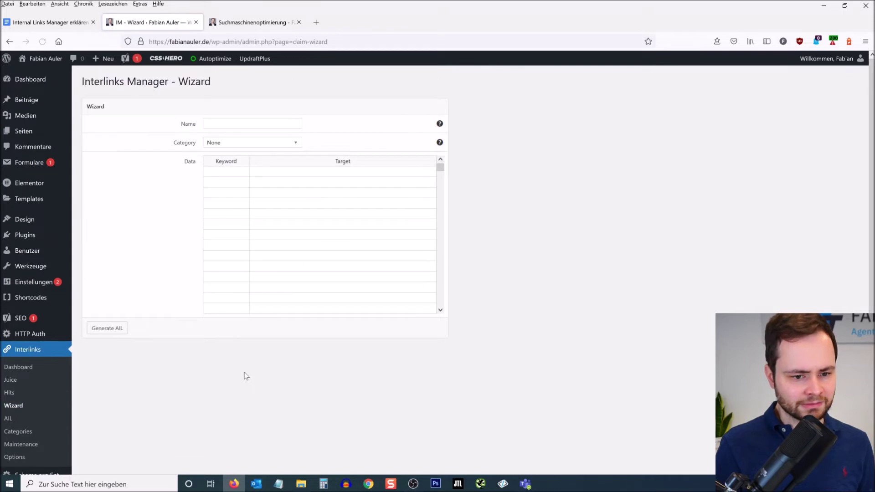
click(9, 420)
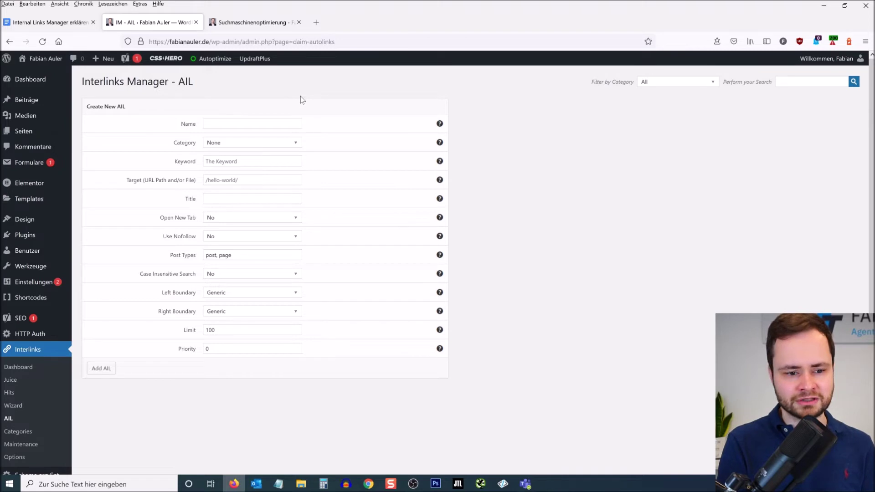
click(263, 122)
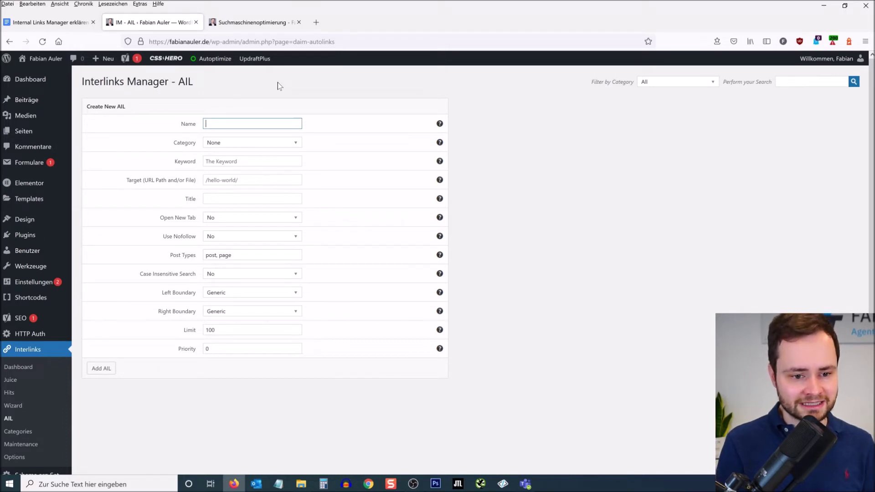
text(SEO)
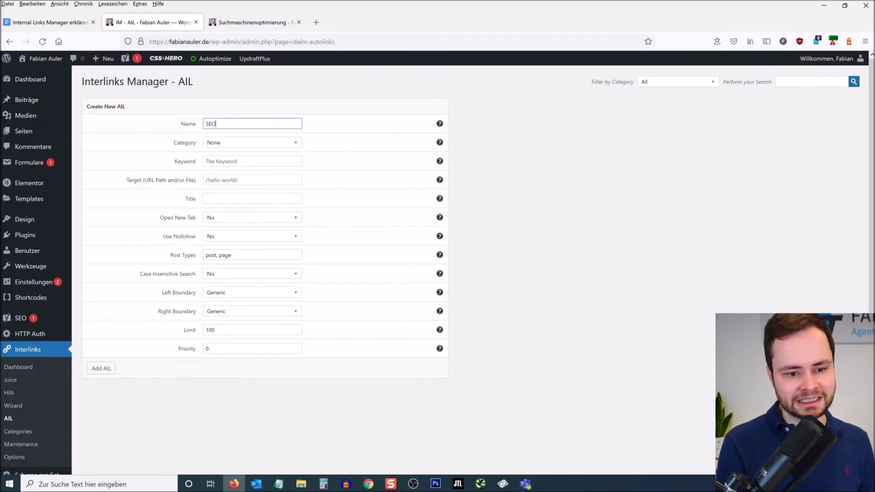
click(252, 162)
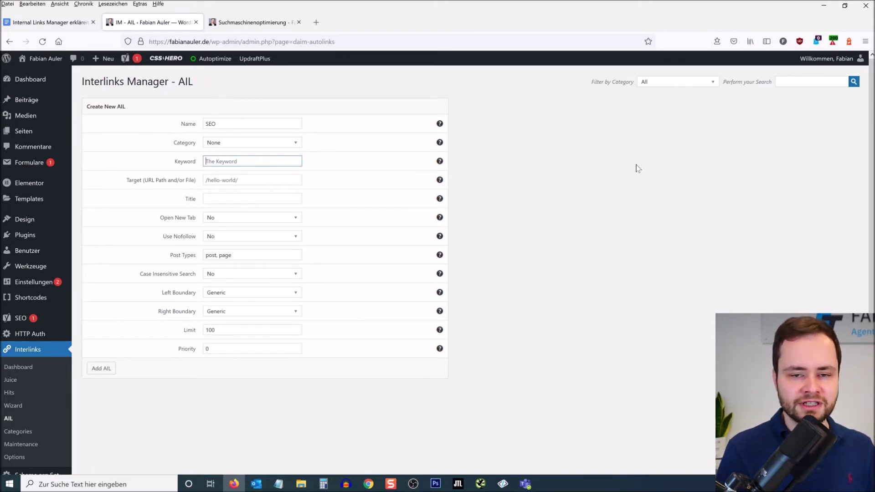
text(SEO)
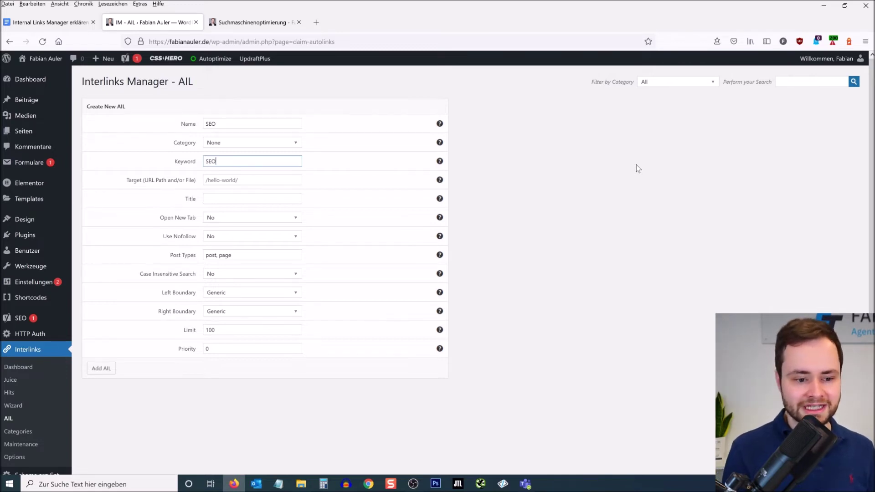
Set the AIL's target to /seo/ using the open SEO page's URL, and its title to Suchmaschinenoptimierung
click(250, 24)
click(256, 41)
key(ctrl+c)
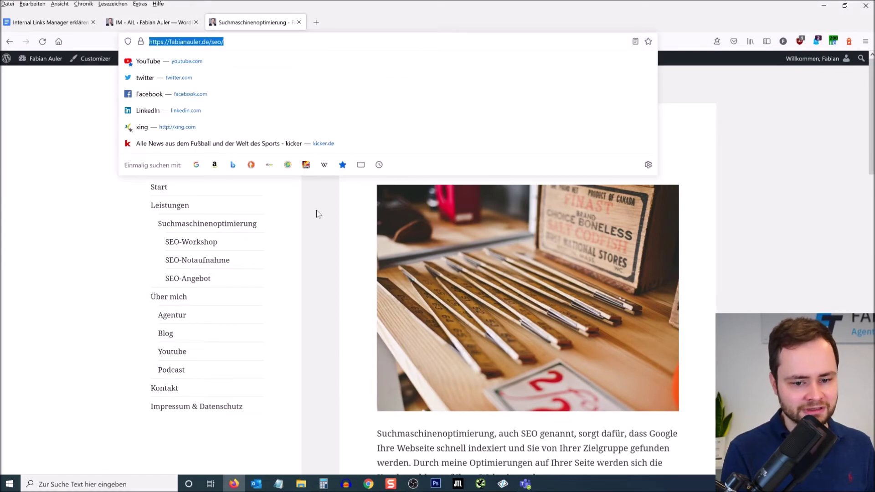
click(234, 183)
click(137, 23)
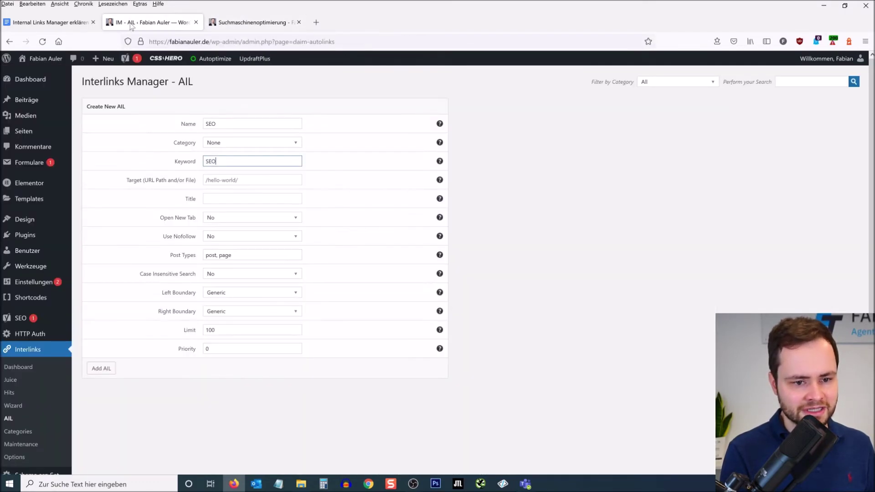
key(Tab)
key(ctrl+v)
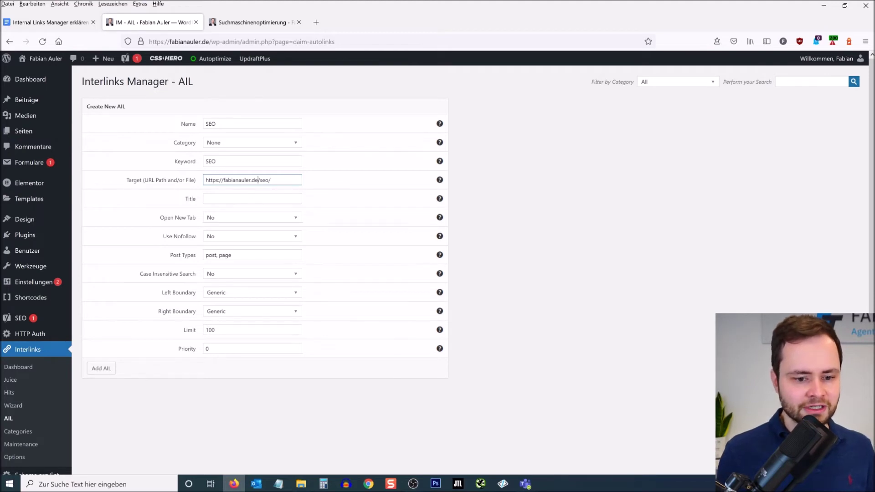
drag(257, 180, 205, 180)
key(BackSpace)
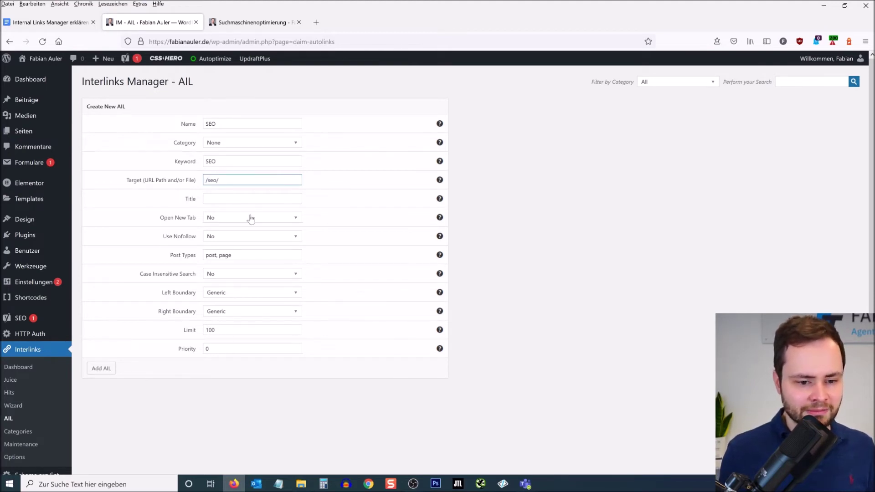
drag(219, 180, 205, 180)
key(Tab)
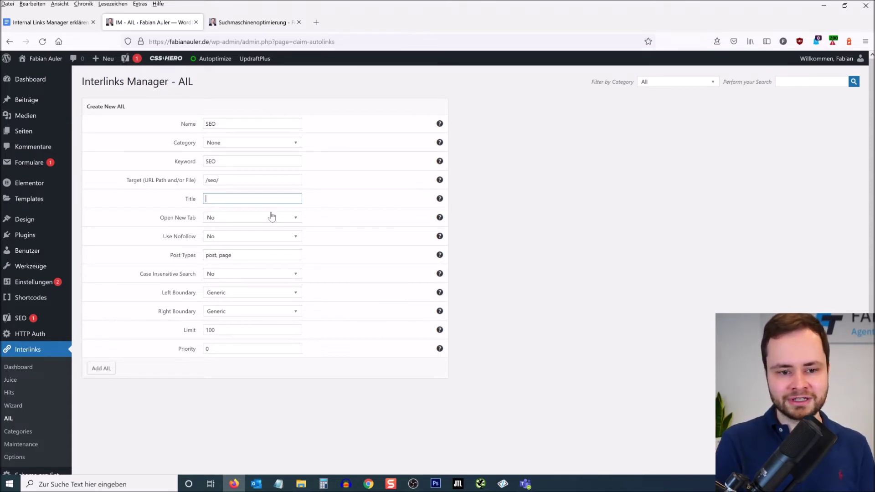
text(Suchmaschinenoptimierung)
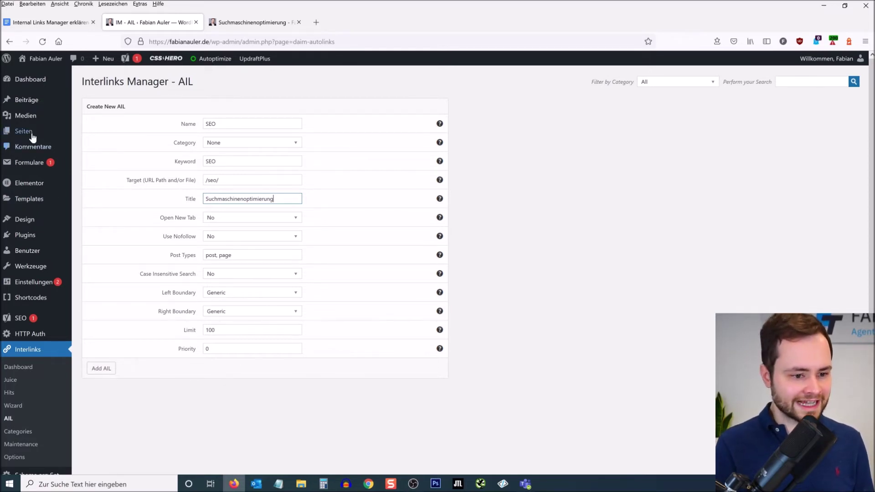
Try restricting the AIL's post types to page only, and undo the removal of post
mouse_move(35, 104)
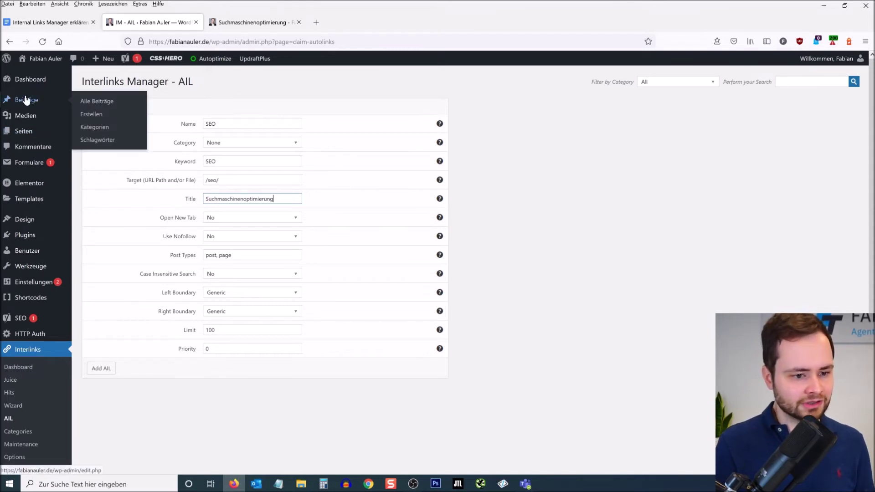
double_click(225, 255)
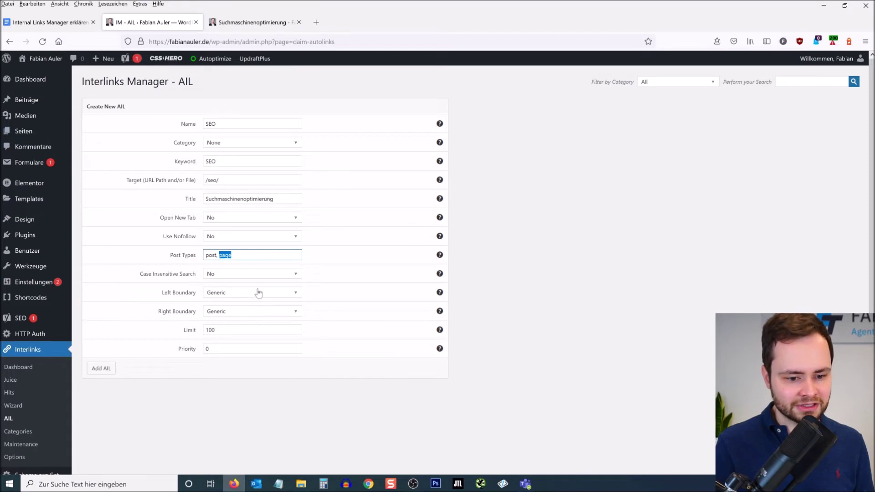
click(215, 255)
key(BackSpace)
key(BackSpace)
key(BackSpace)
key(Delete)
key(Delete)
key(Delete)
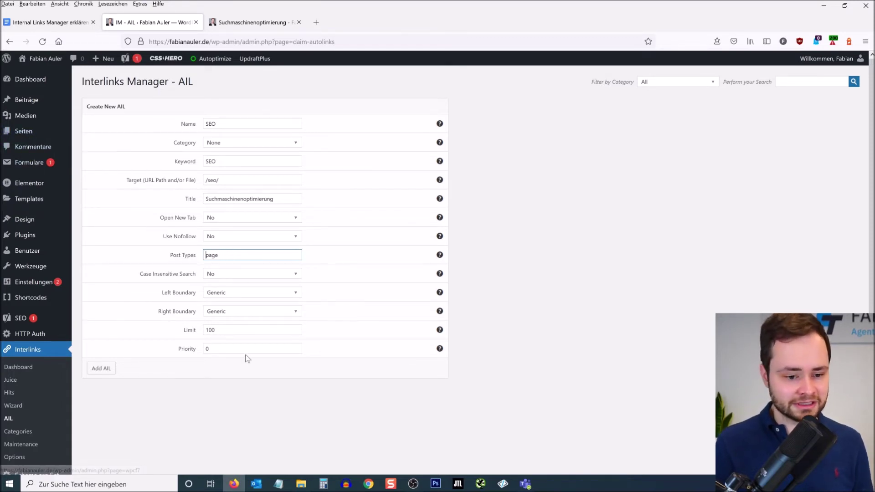
key(ctrl+z)
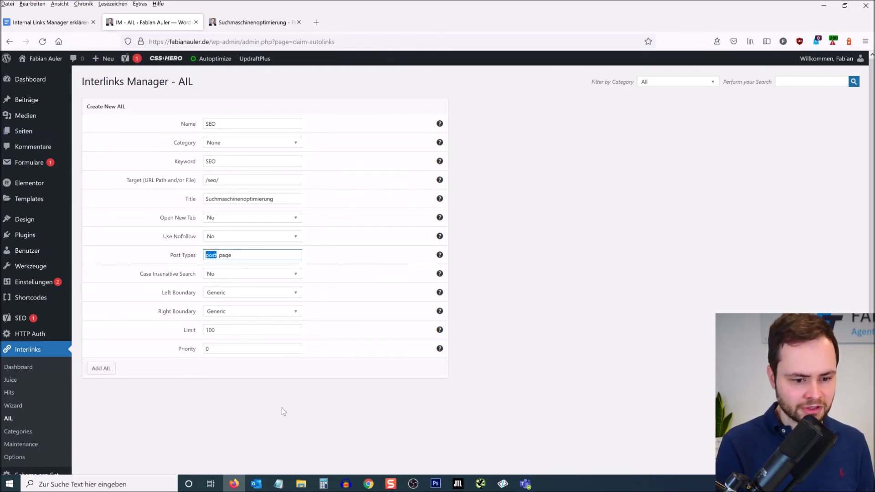
click(294, 409)
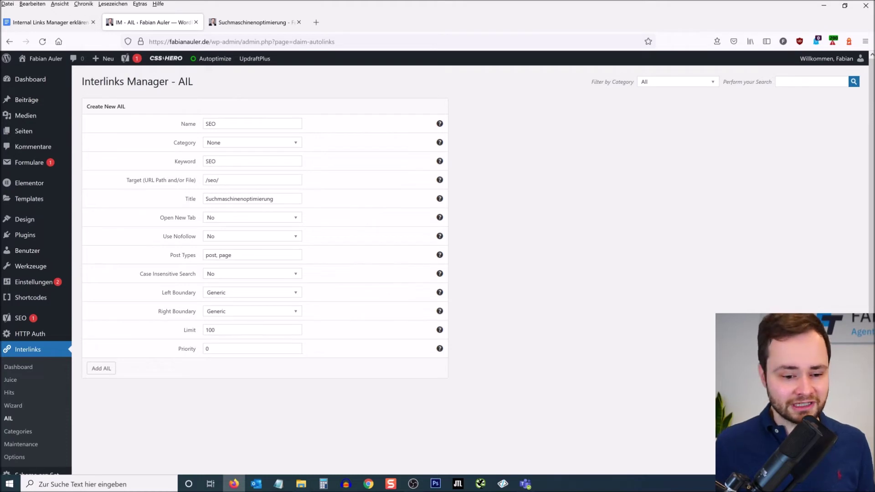
Set the AIL's limit to 1 and add the AIL
drag(223, 330, 201, 335)
text(1)
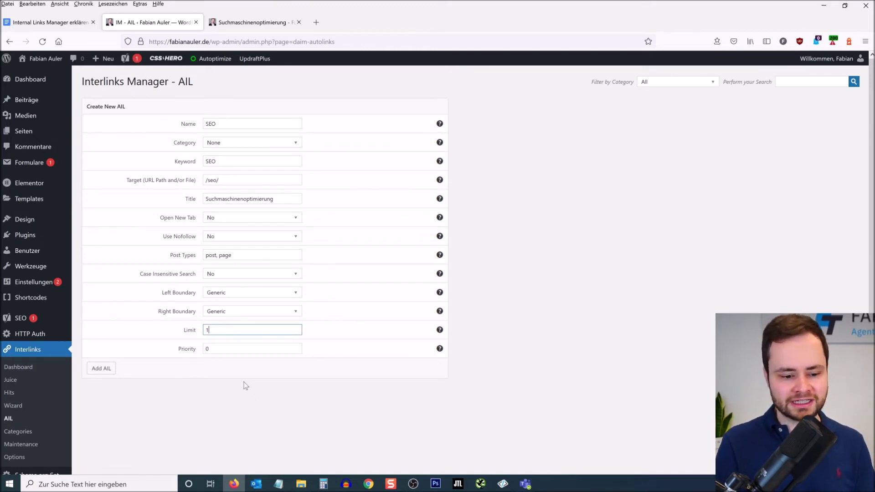
click(101, 368)
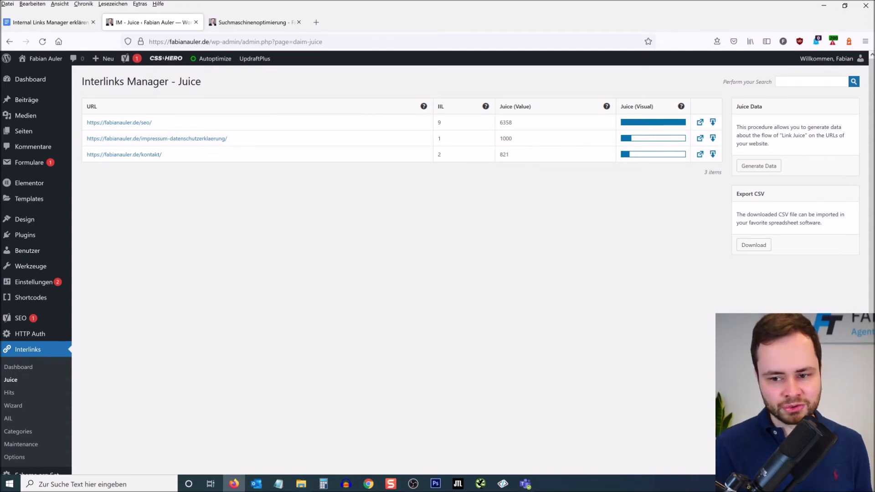
Check the /seo/ URL's juice value and test the SEO link in the about page's introduction, returning to that page
double_click(507, 123)
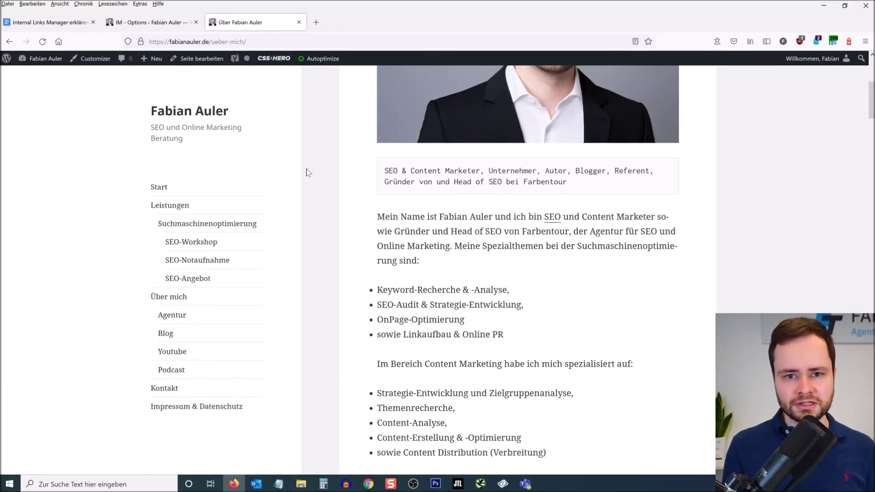
scroll(330, 169, down, 1)
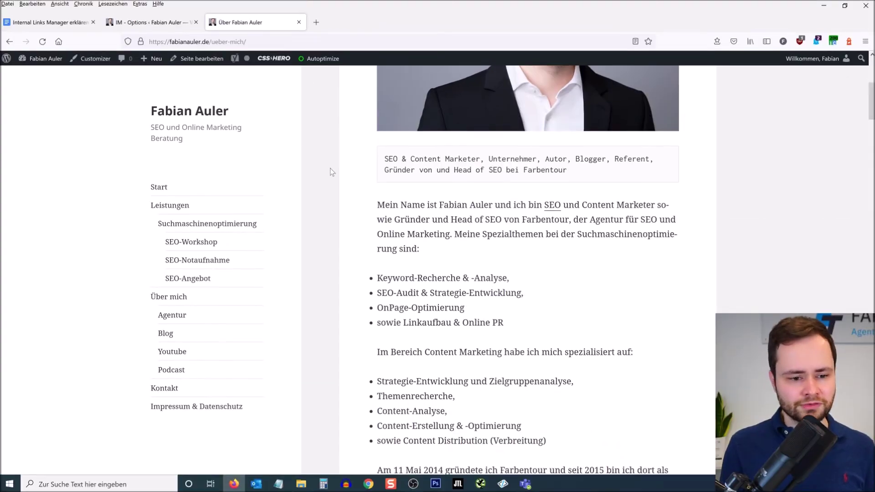
scroll(333, 182, down, 1)
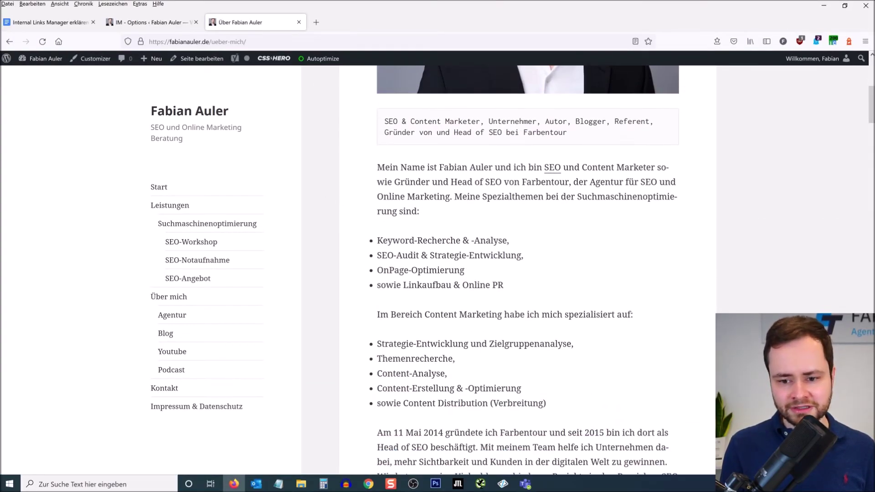
click(551, 169)
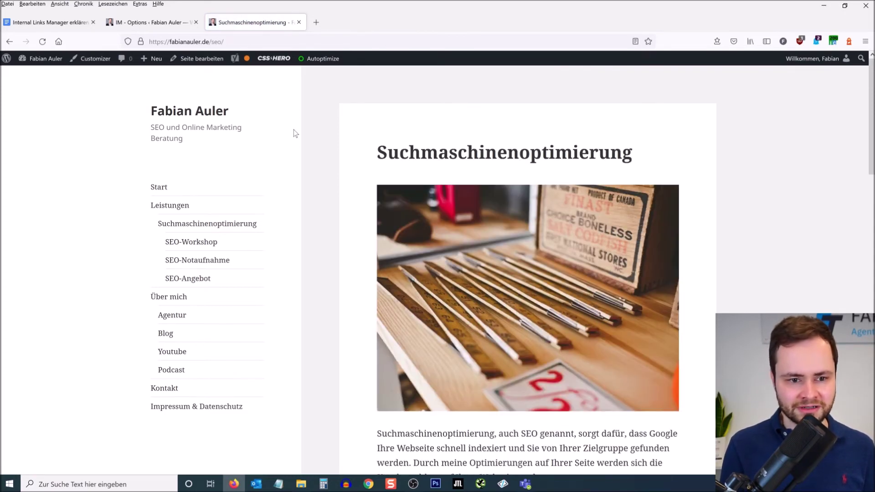
key(alt+Left)
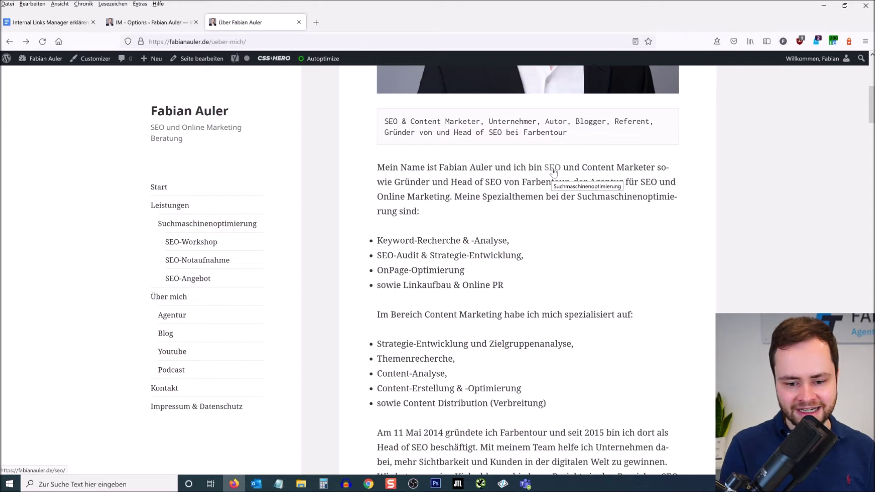
Try a default limit of 100 in the AIL options, set it back to 1, and return to the about page
click(165, 24)
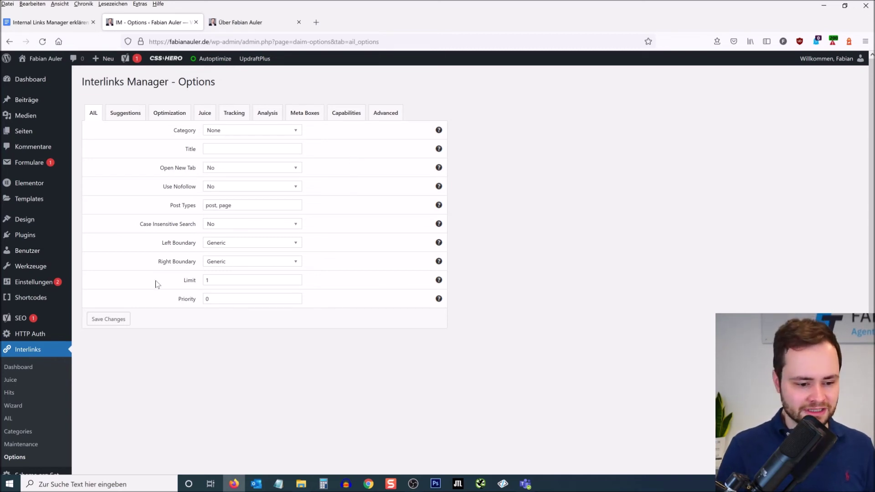
scroll(182, 274, down, 3)
scroll(111, 399, up, 3)
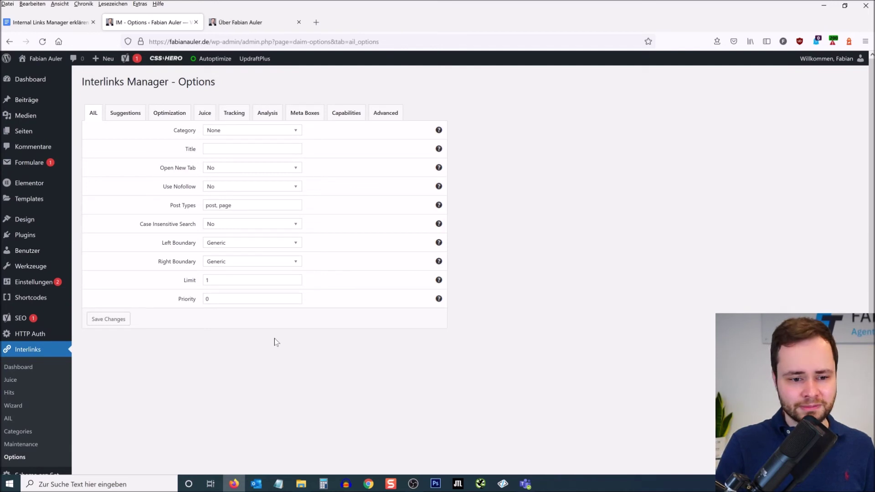
click(237, 280)
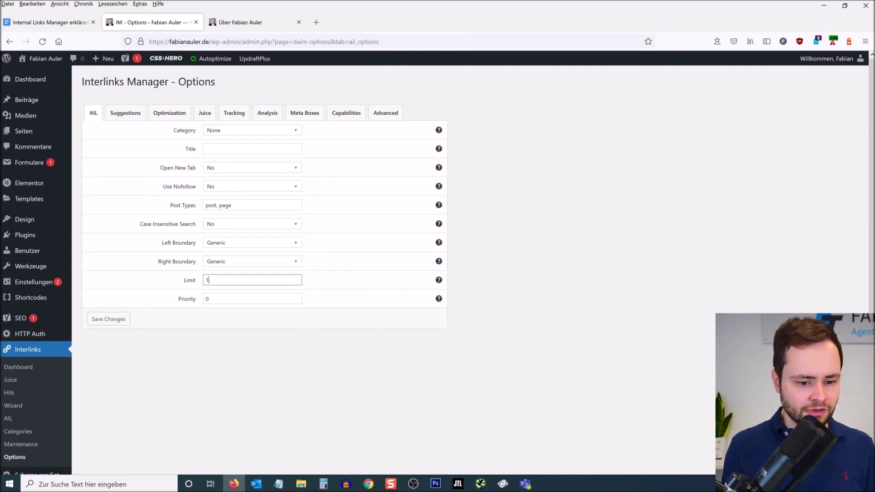
text(00)
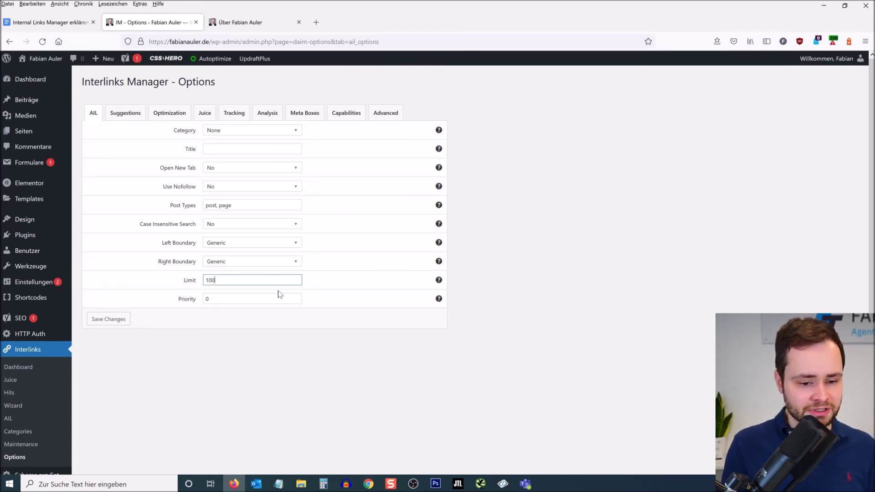
double_click(208, 280)
text(1)
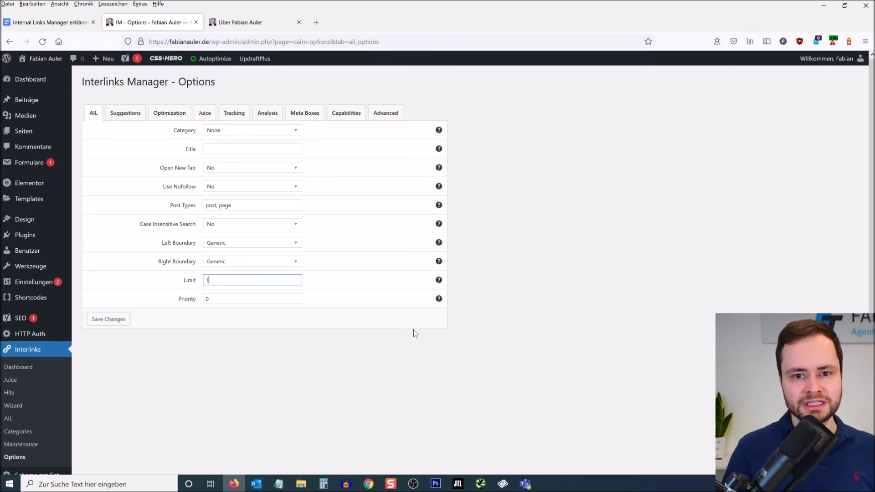
click(267, 28)
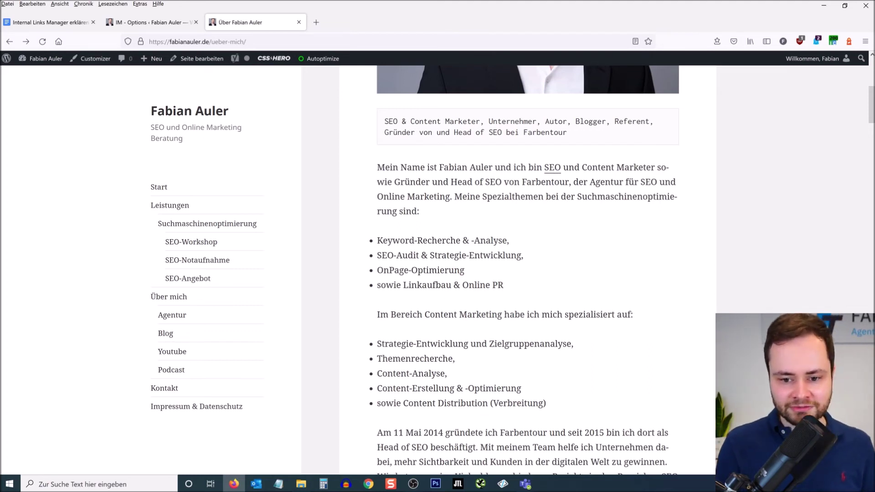
Return from the about page to the plugin's AIL options and save them with the default limit of 1
double_click(496, 182)
click(516, 225)
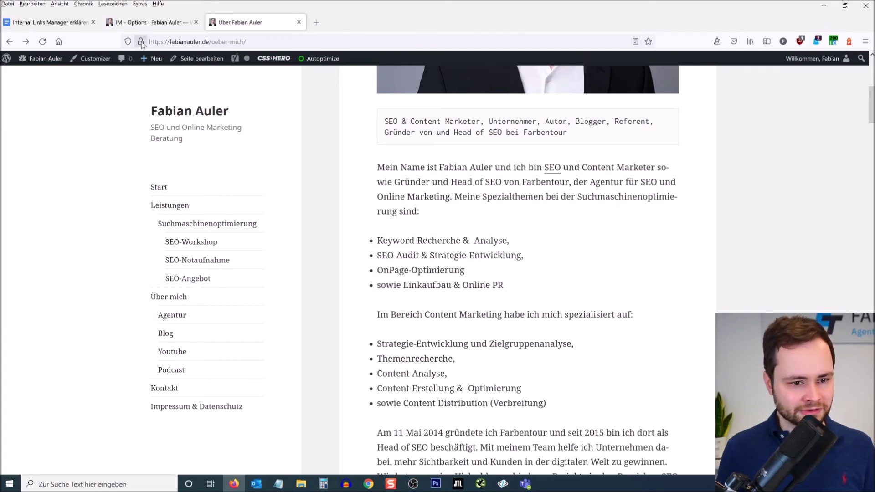
click(135, 24)
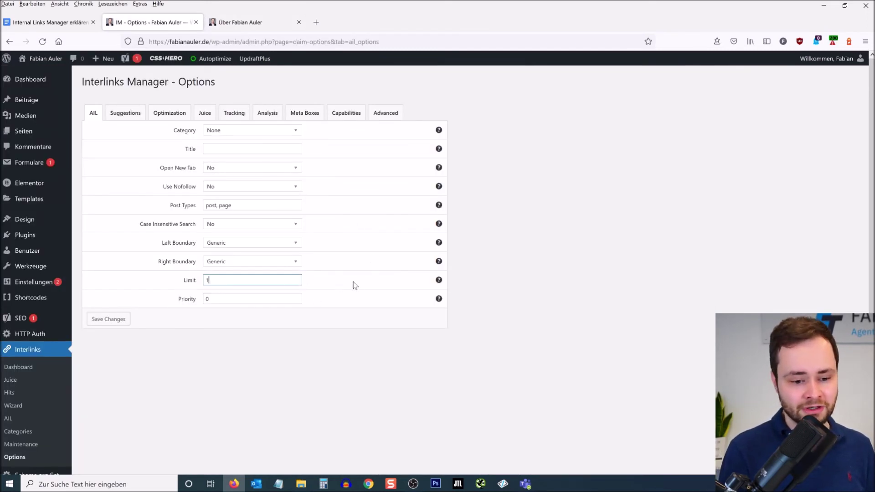
click(122, 326)
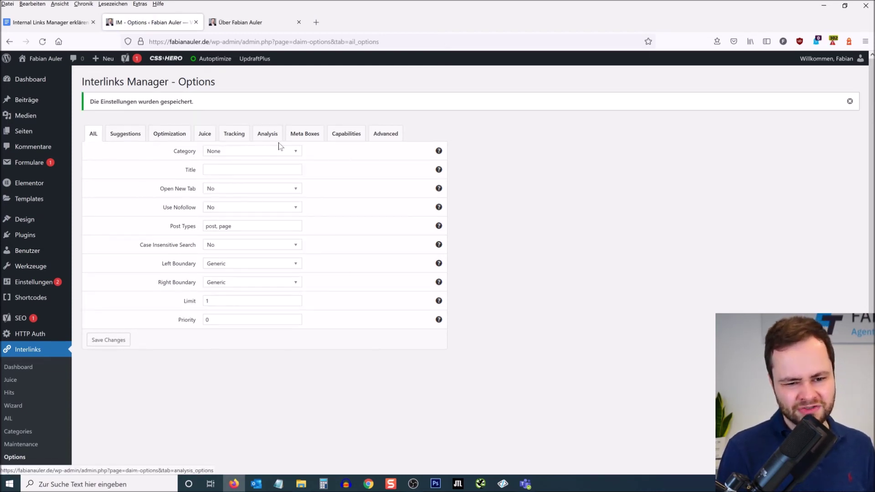
click(387, 135)
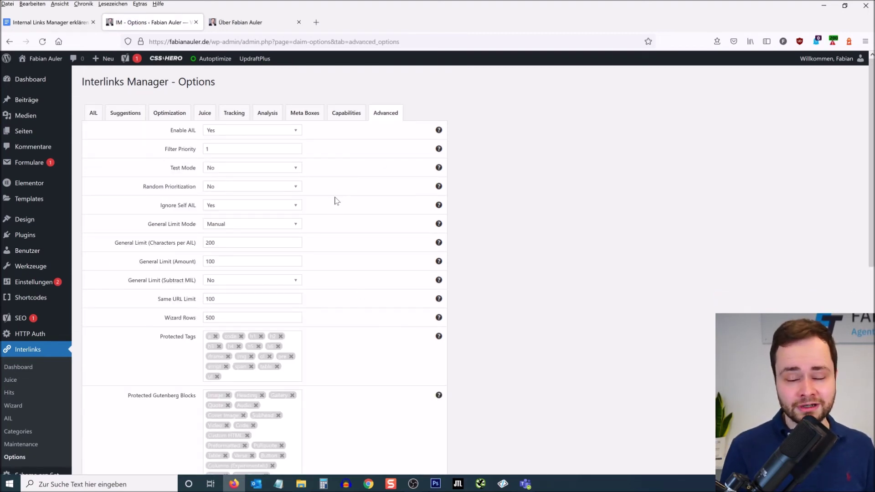
double_click(207, 149)
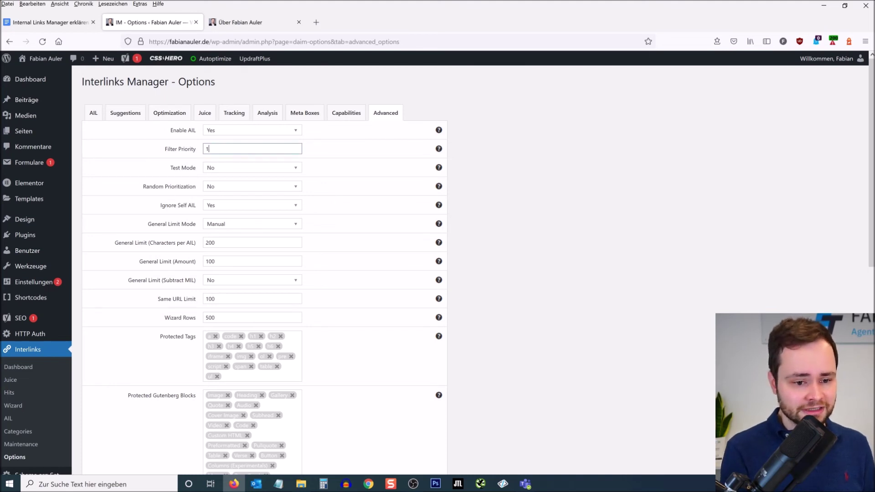
key(ctrl+v)
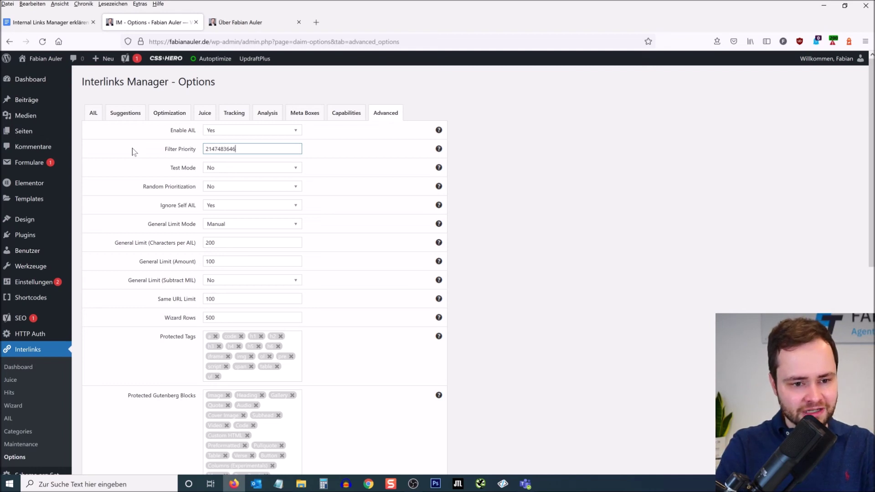
Review the advanced options for general limits, protected tags, protected Gutenberg blocks and pagination
scroll(252, 238, down, 2)
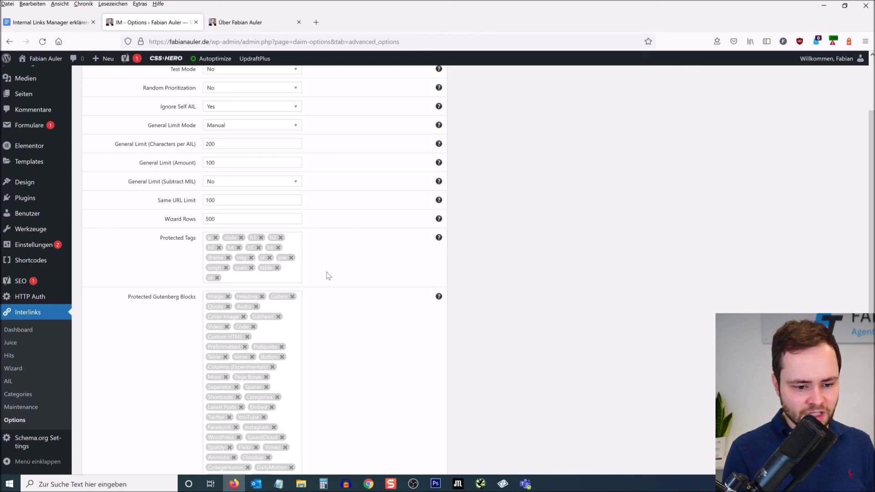
scroll(328, 269, down, 3)
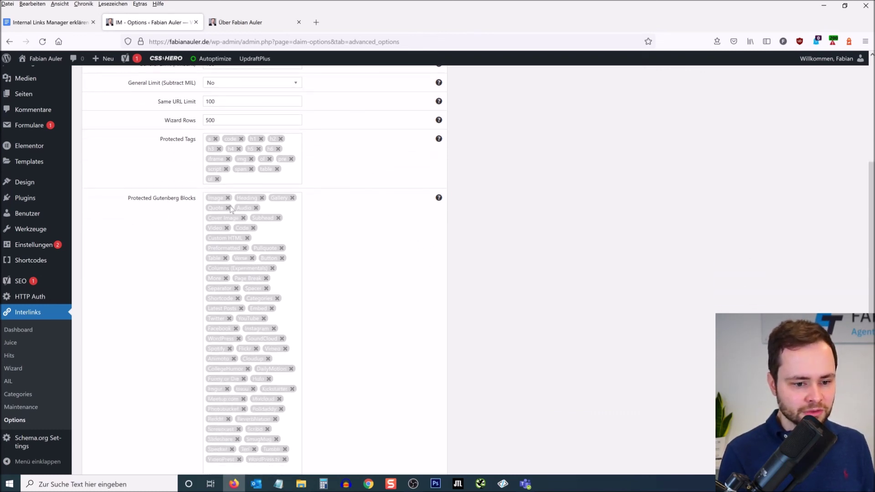
scroll(308, 218, down, 1)
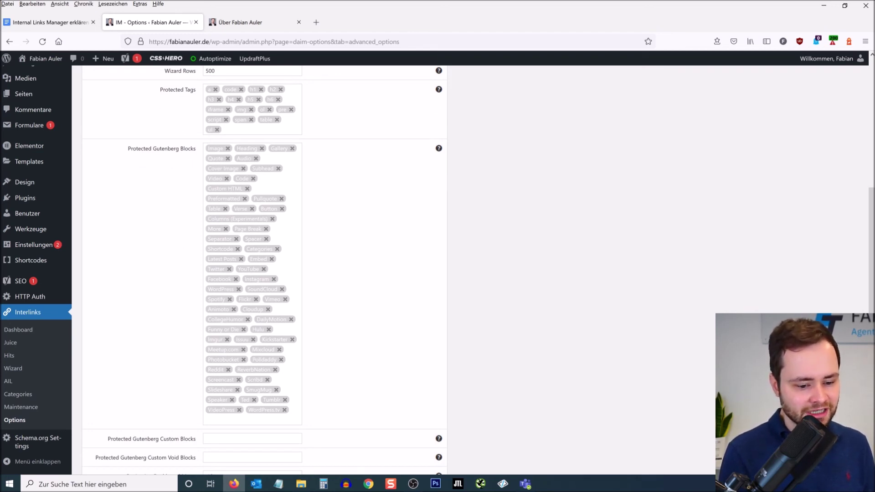
scroll(282, 266, down, 1)
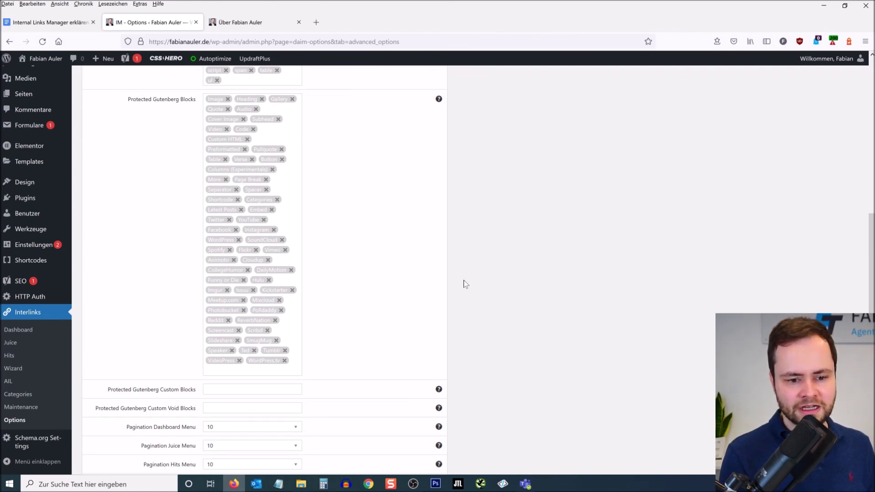
scroll(465, 283, down, 1)
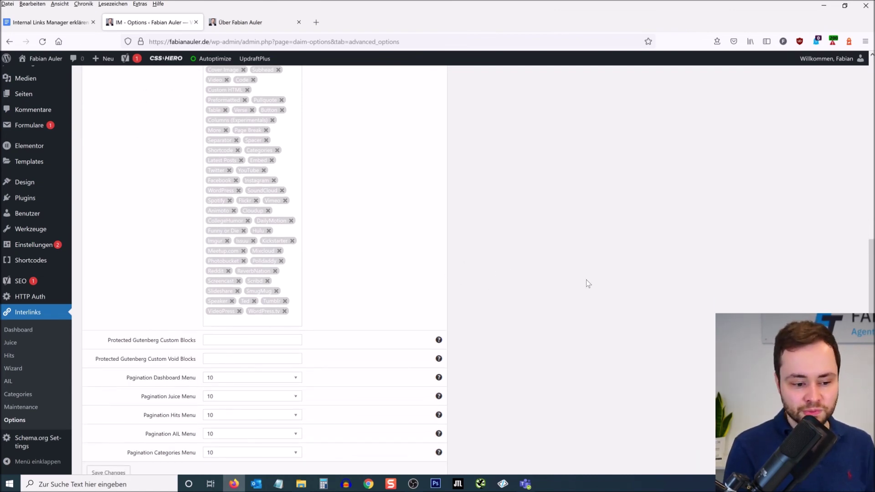